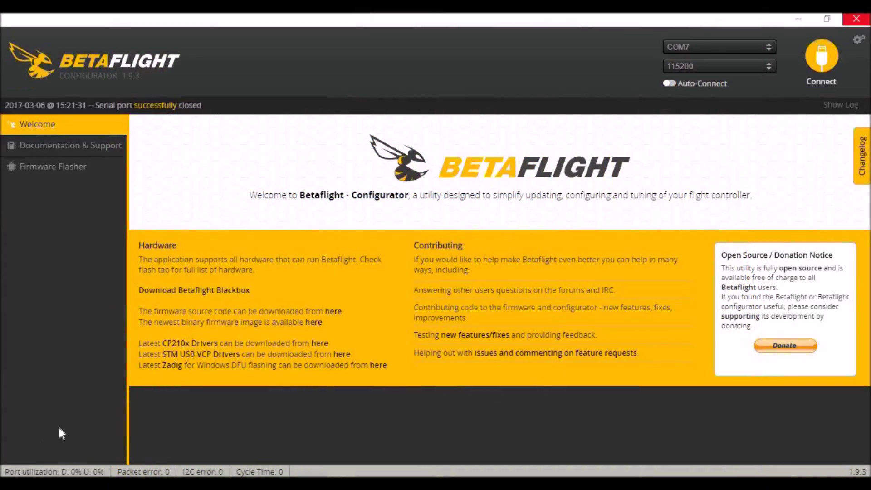
Connect to the flight controller and view the live Receiver channel bars, with throttle spanning 1120–1880.
{"action": "left_click", "coordinate": [822, 57]}
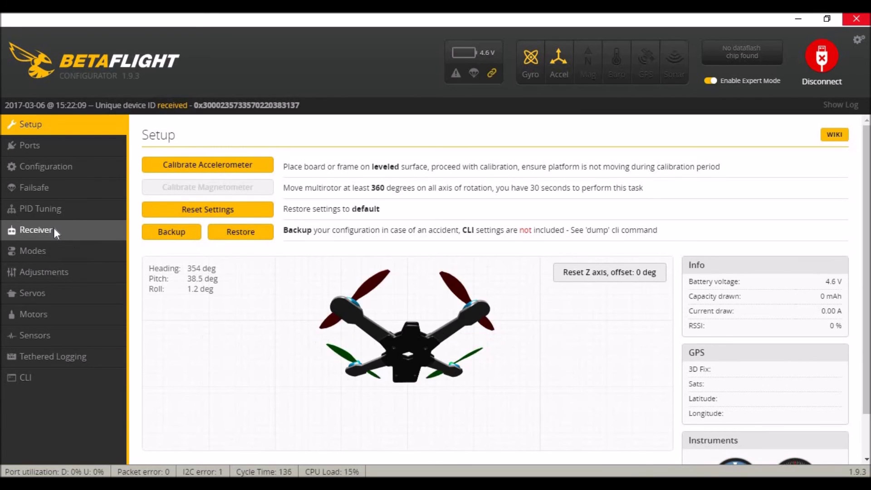
{"action": "left_click", "coordinate": [54, 232]}
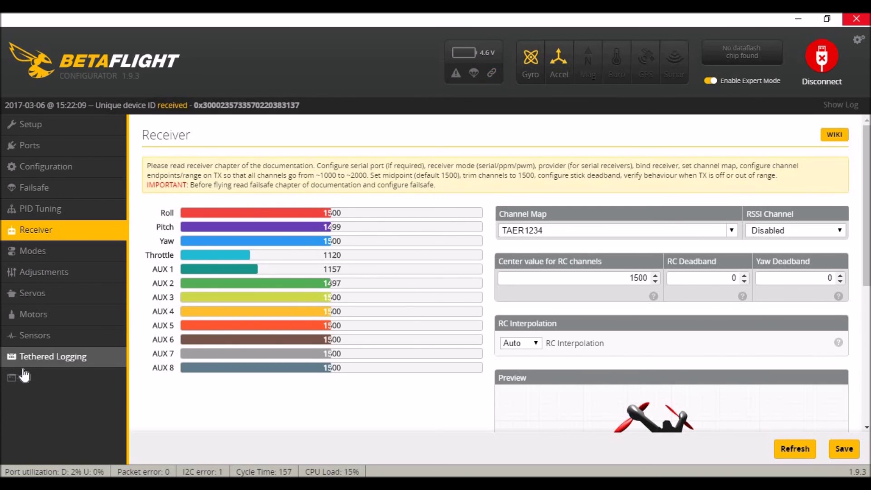
In the CLI, enter rxrange 1120 1880 for channels 0, 1, 2 and 3, then save and reboot.
{"action": "left_click", "coordinate": [24, 376]}
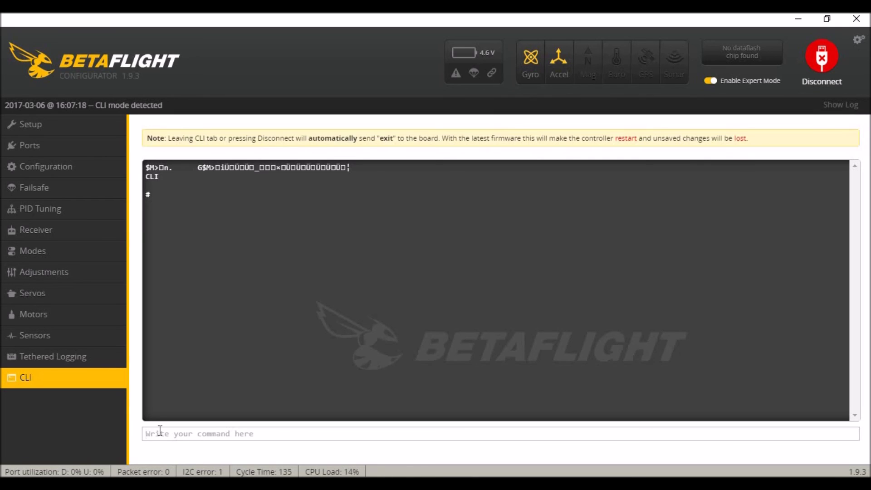
{"action": "type", "text": "rxrange 0 1120 1880"}
{"action": "key", "text": "Return"}
{"action": "type", "text": "rxrange 1 1120 1880"}
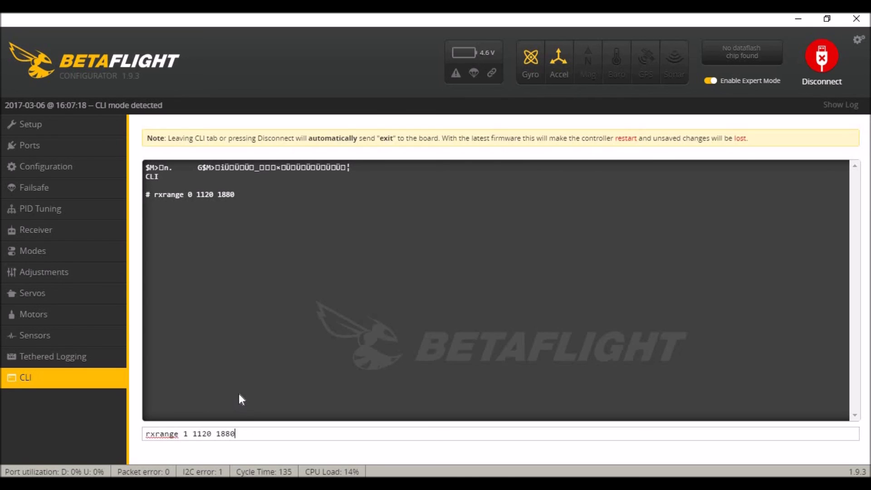
{"action": "key", "text": "Return"}
{"action": "type", "text": "rxrange 2 1120 1880"}
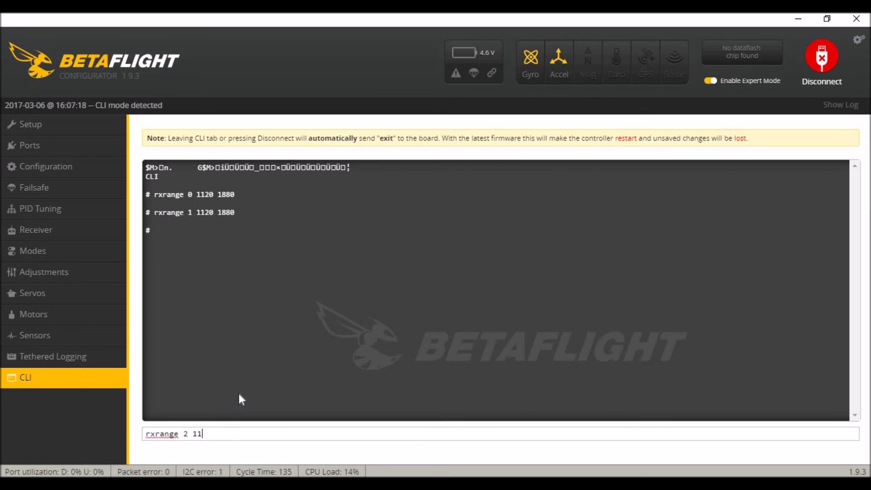
{"action": "key", "text": "Return"}
{"action": "type", "text": "rxrange 3 1120 1880"}
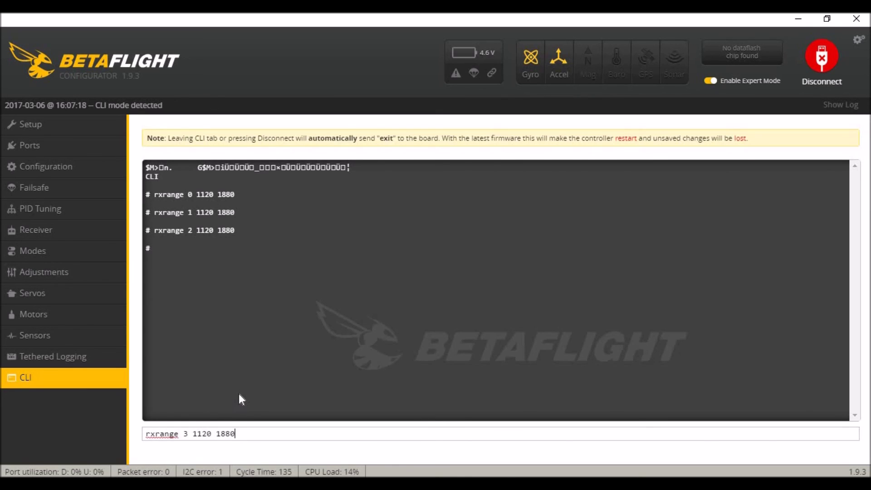
{"action": "key", "text": "Return"}
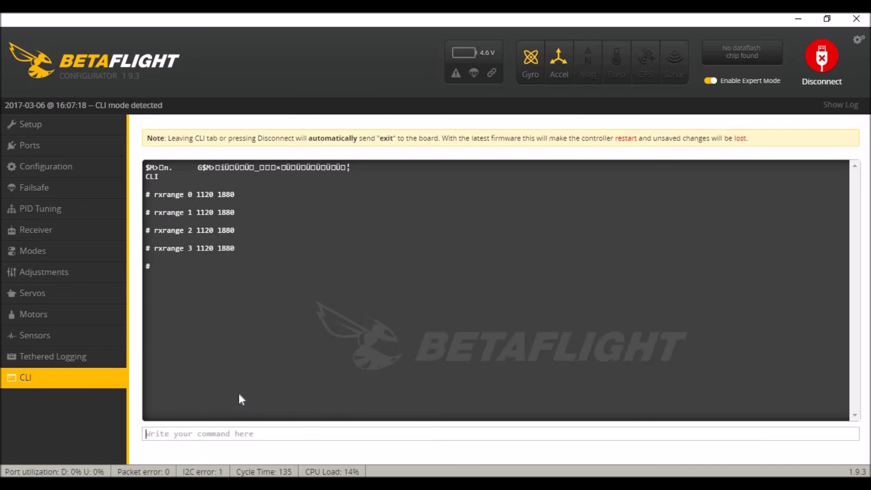
{"action": "type", "text": "save"}
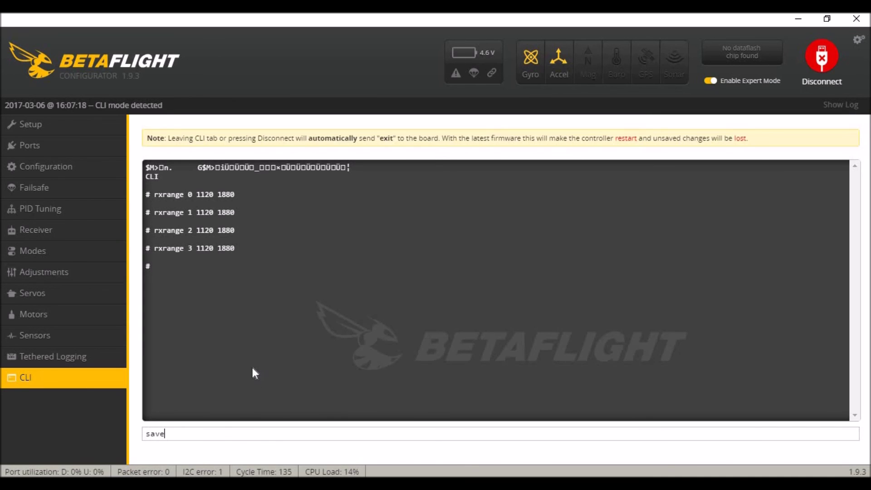
{"action": "key", "text": "Return"}
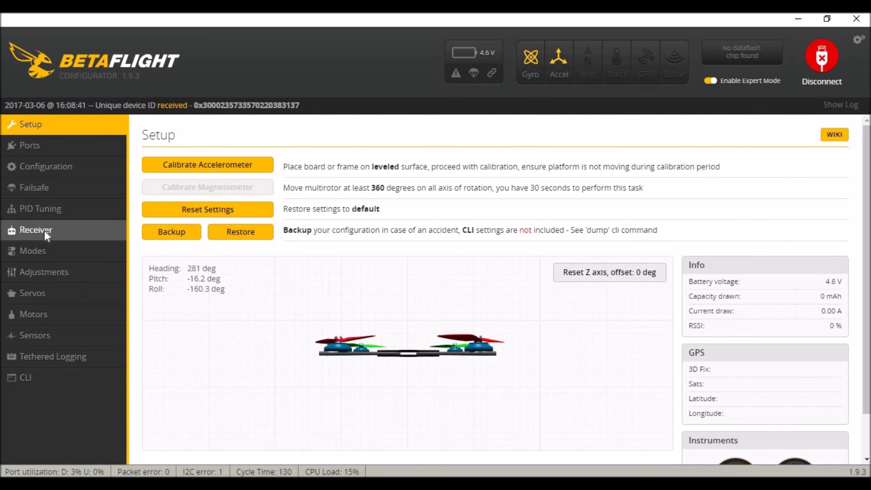
Check the Receiver readout, with throttle now at 998, then return to the CLI.
{"action": "left_click", "coordinate": [44, 232]}
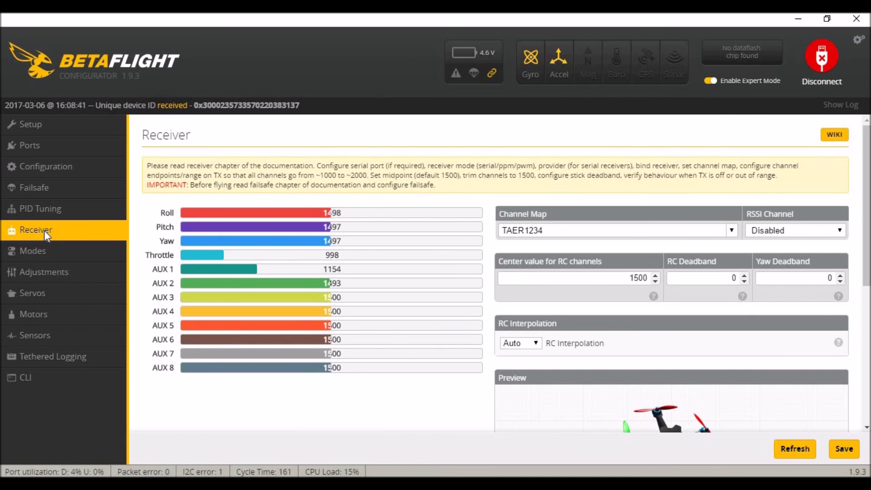
{"action": "left_click", "coordinate": [74, 385]}
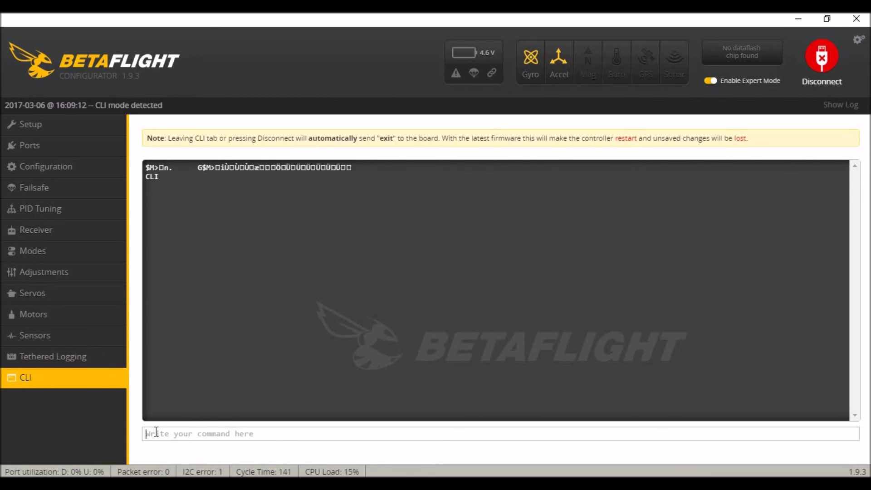
Run rxrange in the CLI to list channels 0–3 at 1120 1880, fixing mistyped input first.
{"action": "type", "text": "rx r"}
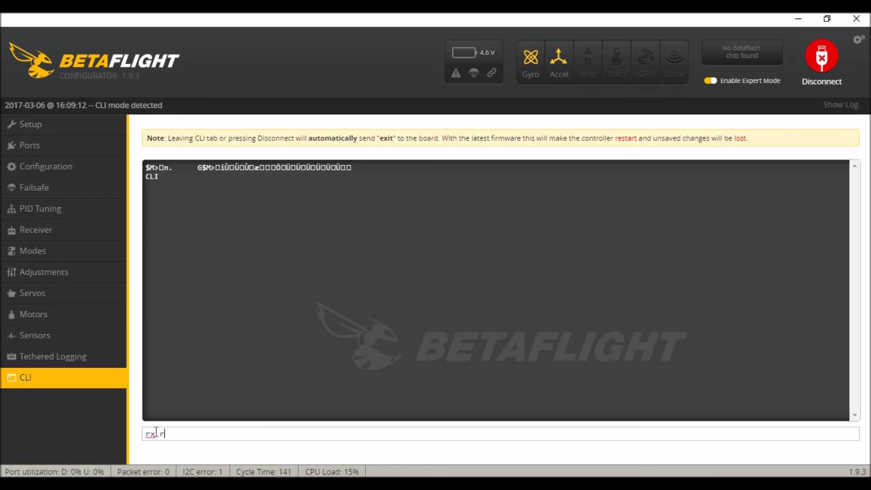
{"action": "type", "text": "ange r"}
{"action": "key", "text": "BackSpace"}
{"action": "type", "text": "reset"}
{"action": "key", "text": "BackSpace"}
{"action": "key", "text": "BackSpace"}
{"action": "key", "text": "BackSpace"}
{"action": "key", "text": "BackSpace"}
{"action": "key", "text": "BackSpace"}
{"action": "key", "text": "BackSpace"}
{"action": "key", "text": "BackSpace"}
{"action": "key", "text": "BackSpace"}
{"action": "key", "text": "BackSpace"}
{"action": "key", "text": "BackSpace"}
{"action": "key", "text": "BackSpace"}
{"action": "key", "text": "BackSpace"}
{"action": "key", "text": "BackSpace"}
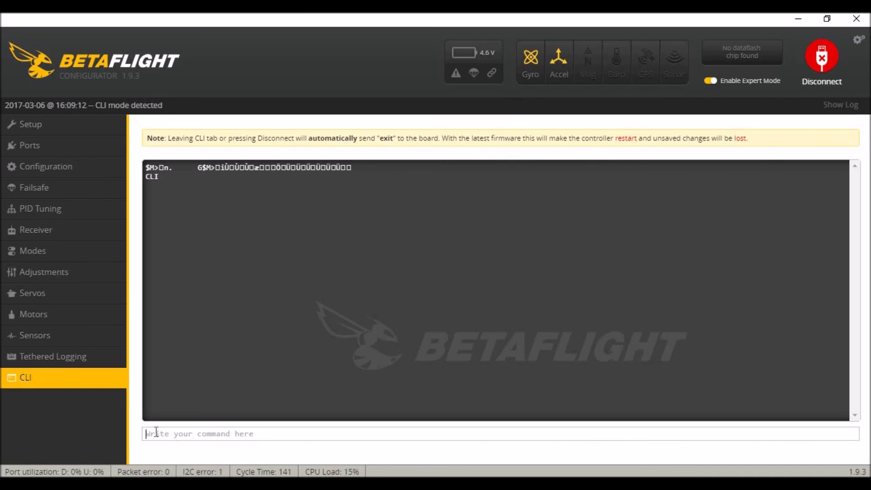
{"action": "type", "text": "r"}
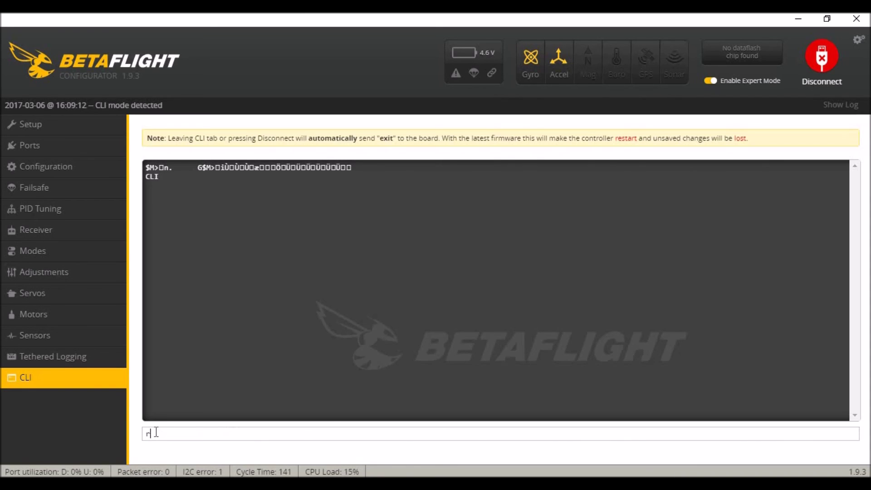
{"action": "type", "text": "xrange"}
{"action": "key", "text": "Return"}
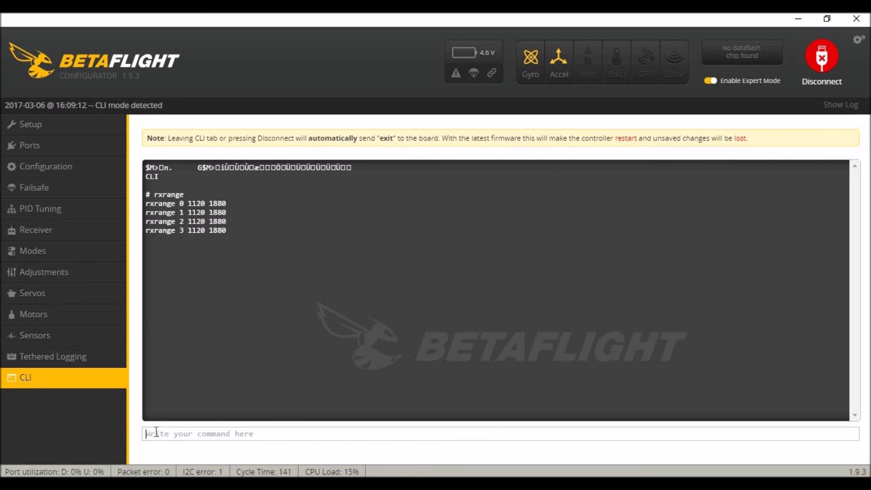
Reconnect to the board and reopen the Receiver tab, where throttle reads about 998.
{"action": "left_click", "coordinate": [78, 230]}
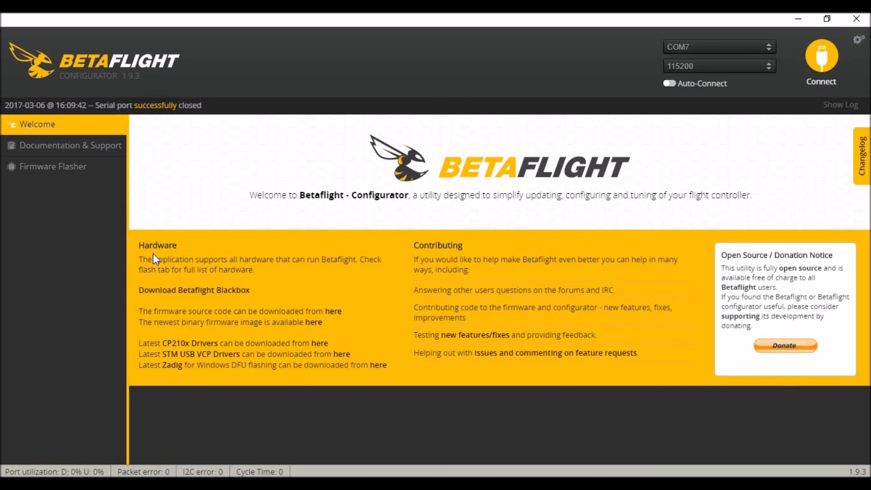
{"action": "left_click", "coordinate": [819, 65]}
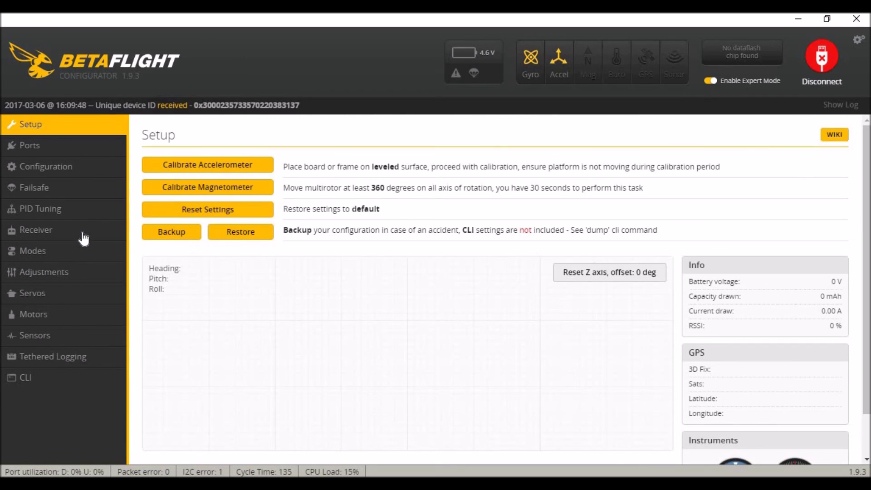
{"action": "left_click", "coordinate": [41, 230]}
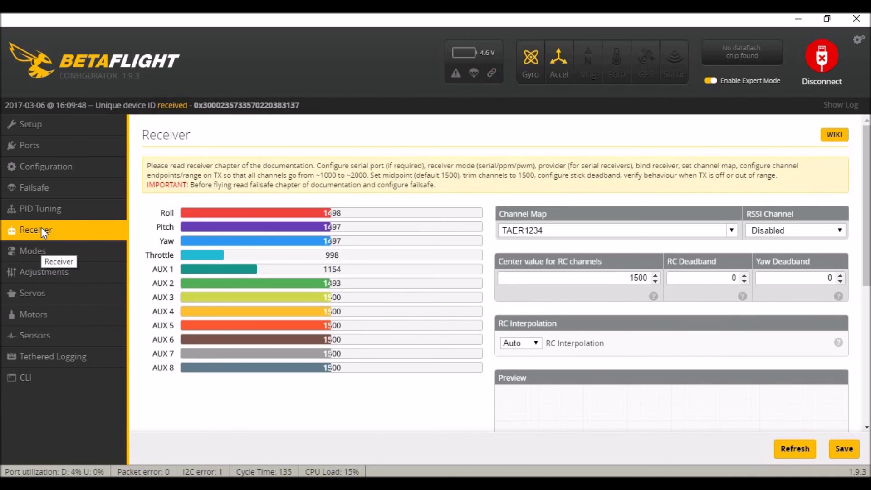